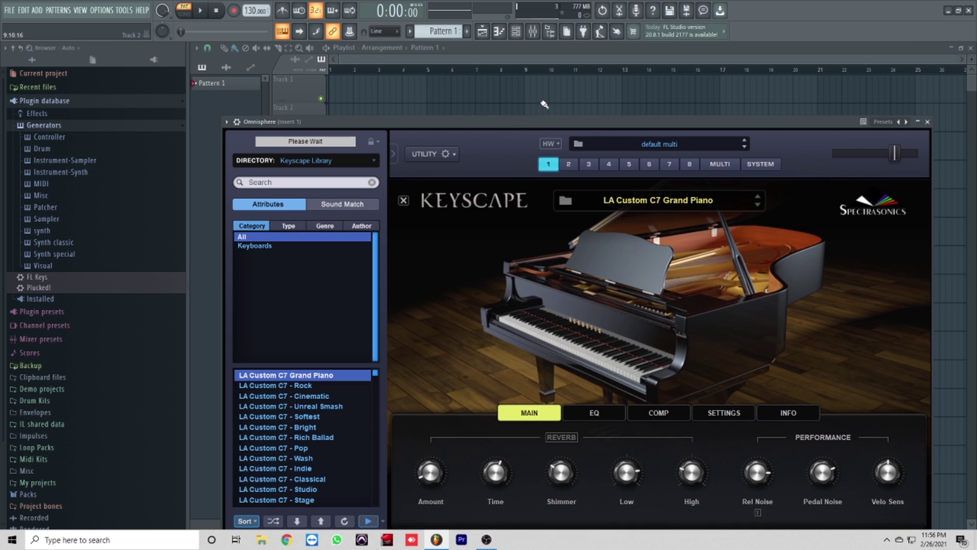
Open the piano roll for the Omnisphere channel and place a one-bar C3 note at the start of bar 1
click(517, 33)
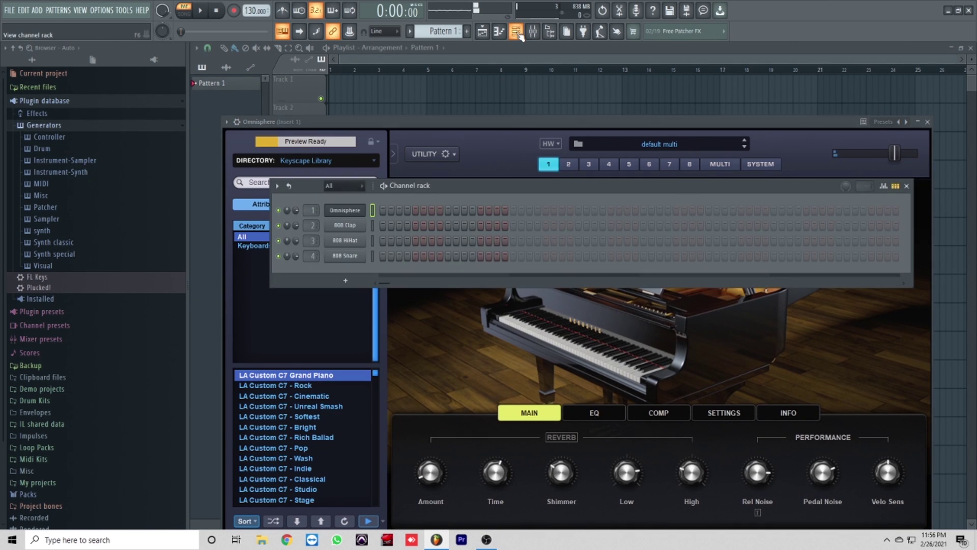
key(F7)
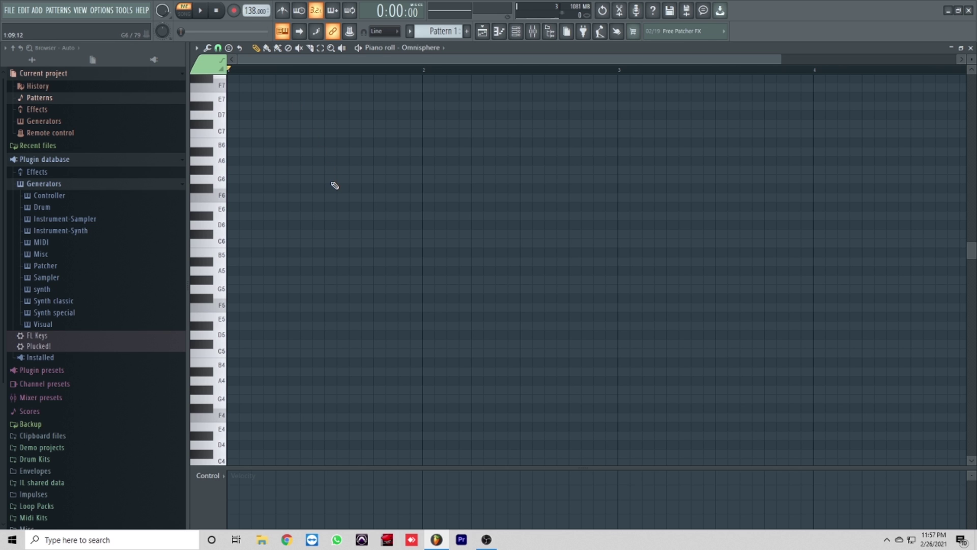
scroll(335, 186, down, 1)
scroll(335, 186, down, 2)
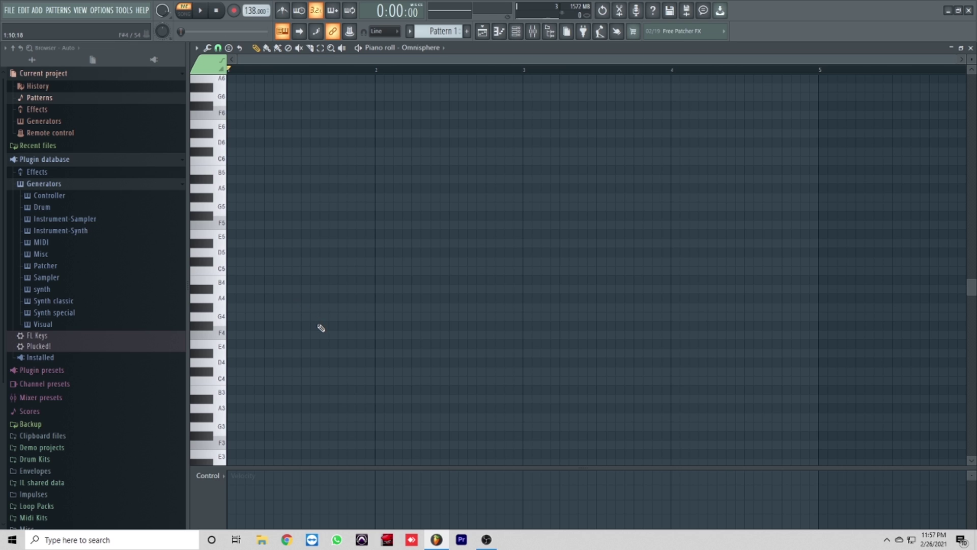
drag(326, 398, 203, 394)
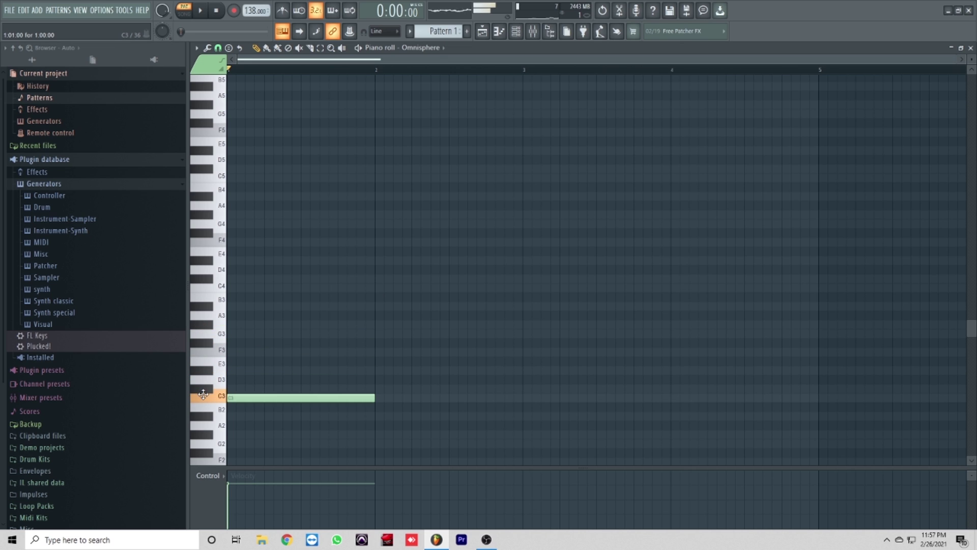
Play the pattern and add a one-bar G#2 note at the start of bar 2
key(space)
scroll(356, 405, down, 2)
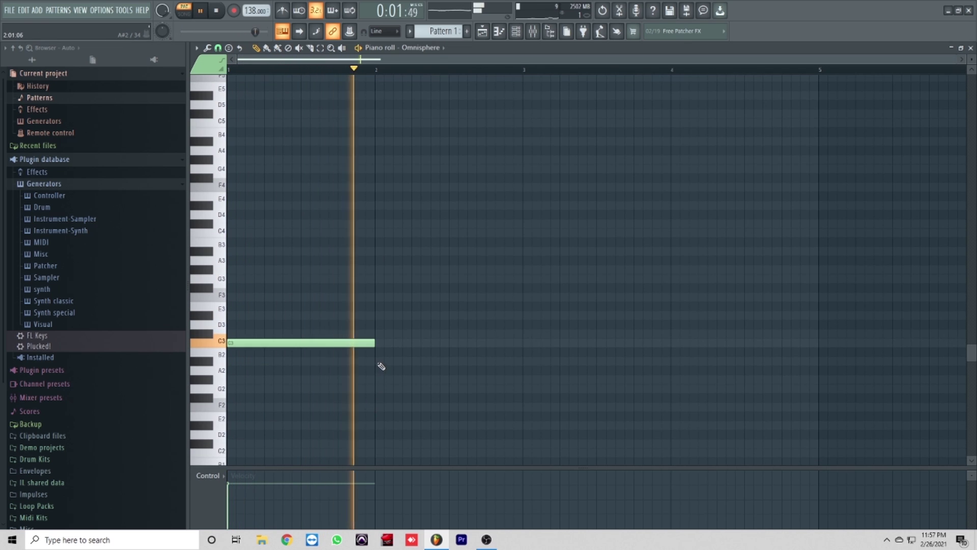
click(411, 362)
drag(411, 362, 414, 380)
scroll(422, 356, down, 4)
scroll(422, 356, up, 2)
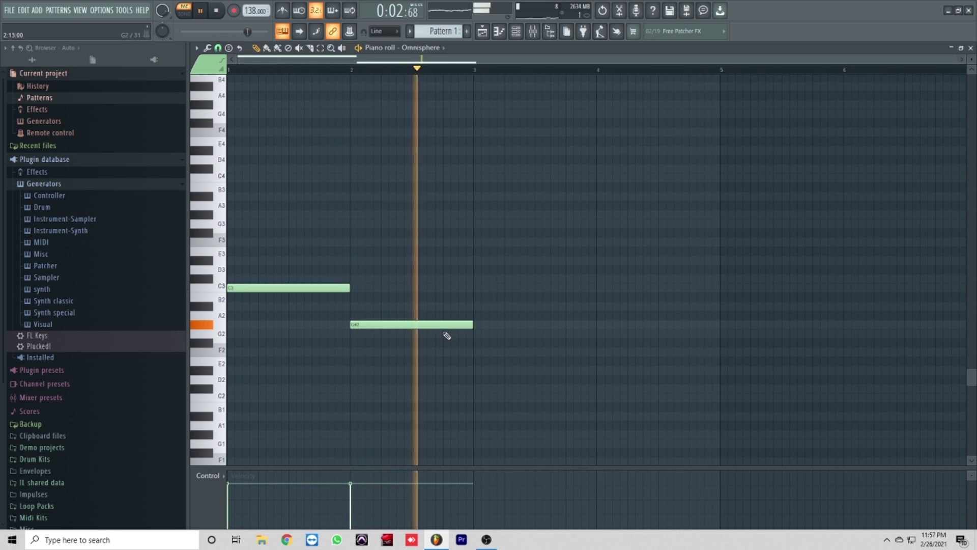
Shorten the G#2 note to three quarters of bar 2 and fill the bar's last quarter with a G2 note
key(space)
click(443, 333)
key(space)
drag(472, 325, 442, 326)
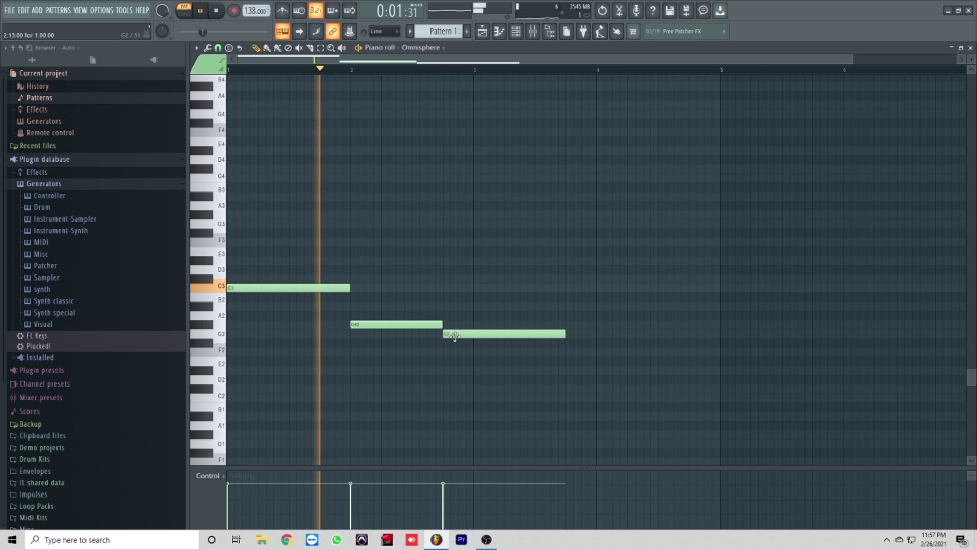
drag(563, 333, 469, 335)
Duplicate the C3, G#2 and G2 notes from the first two bars into bars 3 and 4
key(space)
drag(537, 364, 550, 289)
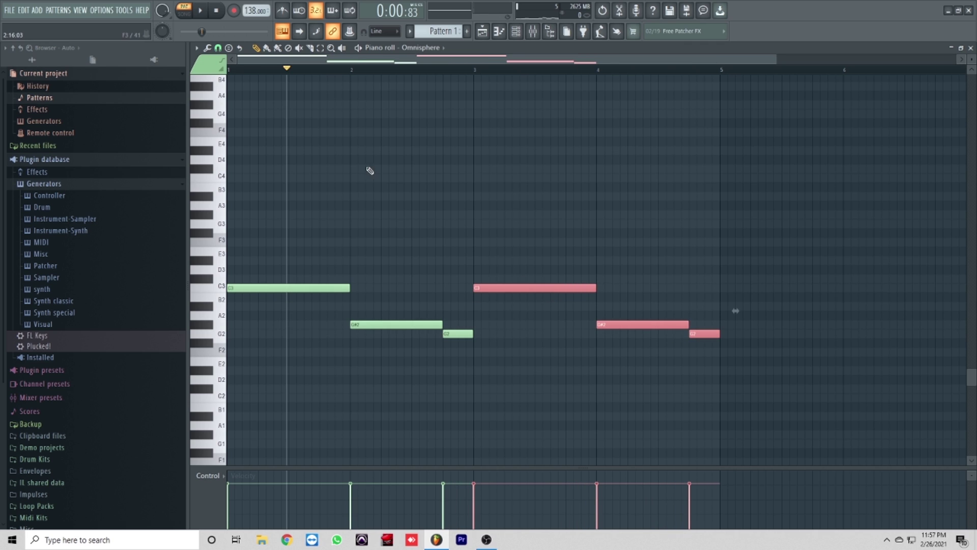
click(552, 392)
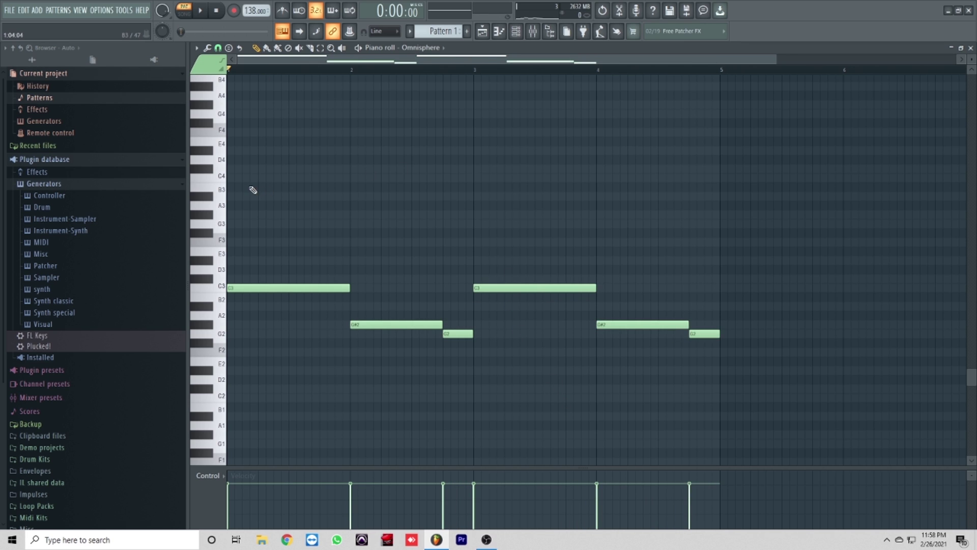
scroll(288, 194, down, 2)
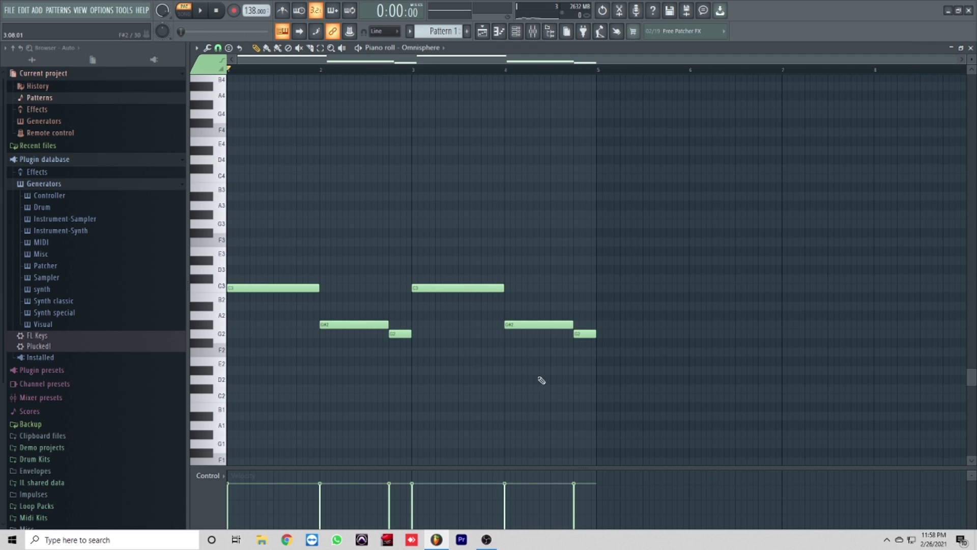
Copy all notes one octave up starting on C4, reduce the copies' velocity and play the result
key(ctrl+a)
drag(250, 288, 230, 177)
scroll(290, 180, down, 5)
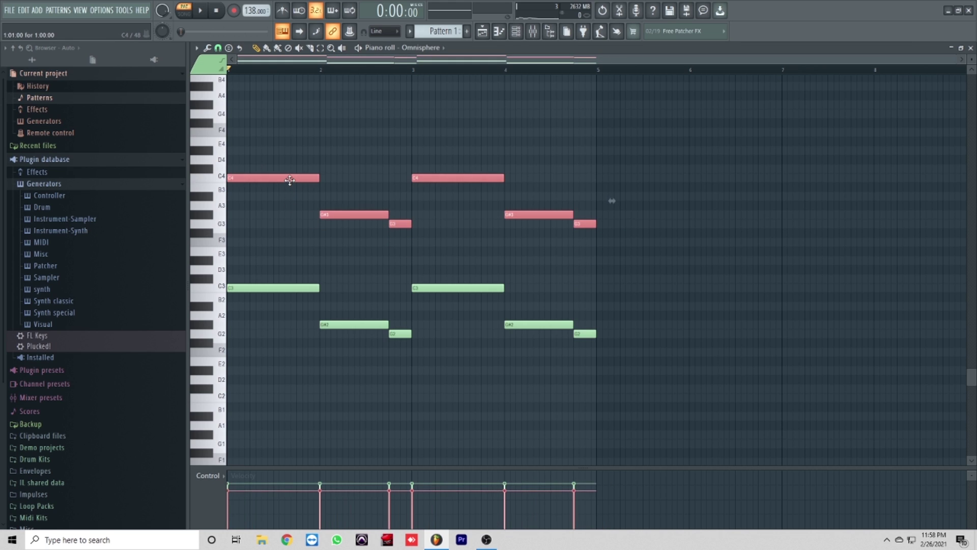
key(space)
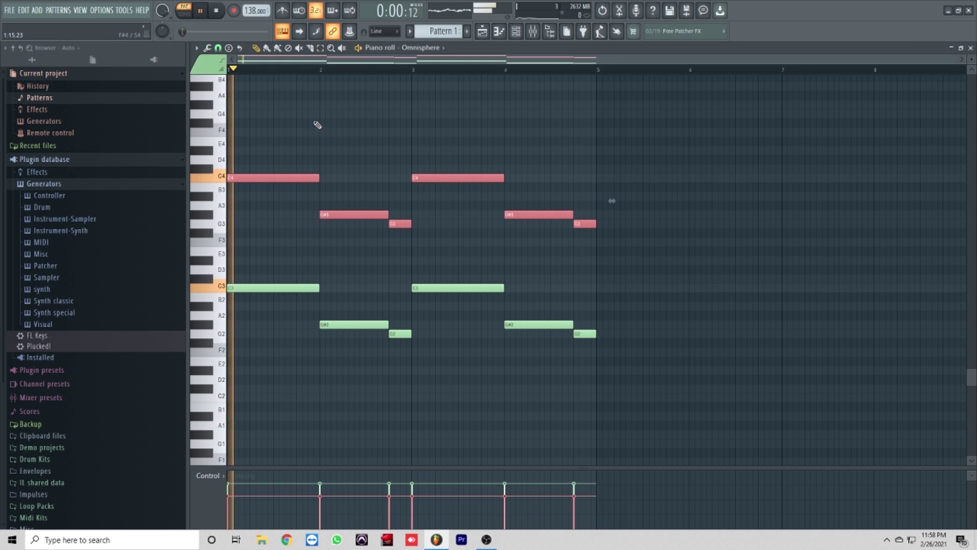
scroll(340, 138, up, 3)
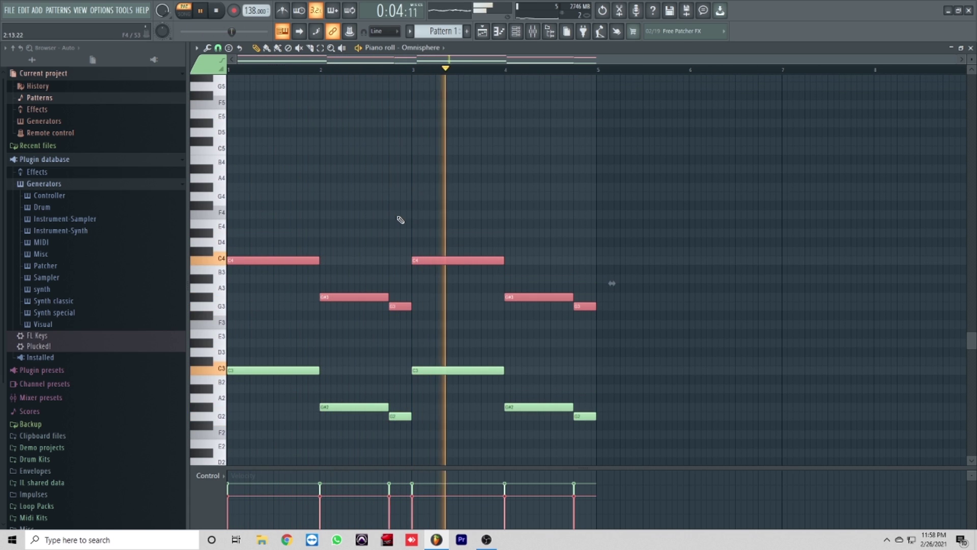
key(space)
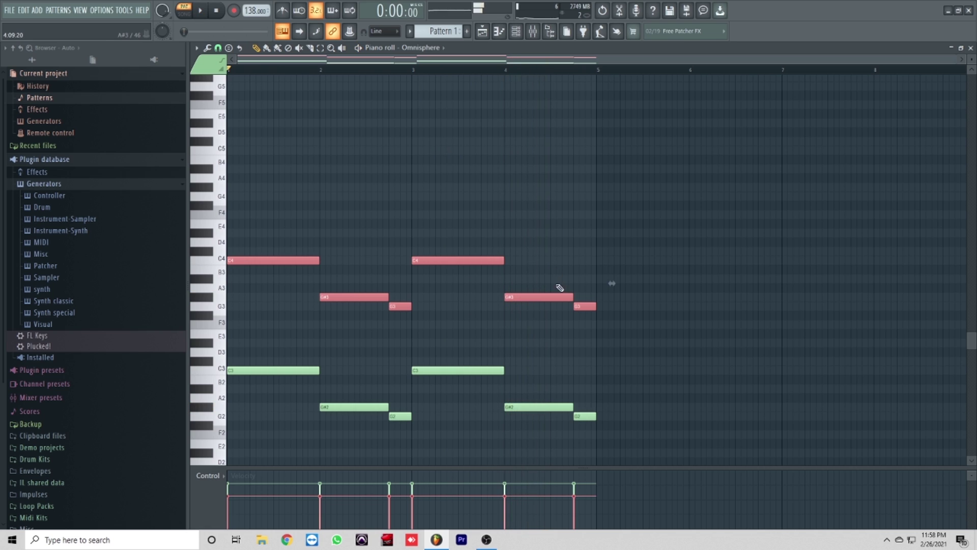
In bar 4, shorten G#3 to half a bar, move G3 directly after it and add a D4 note in the last quarter
click(579, 295)
drag(570, 298, 551, 310)
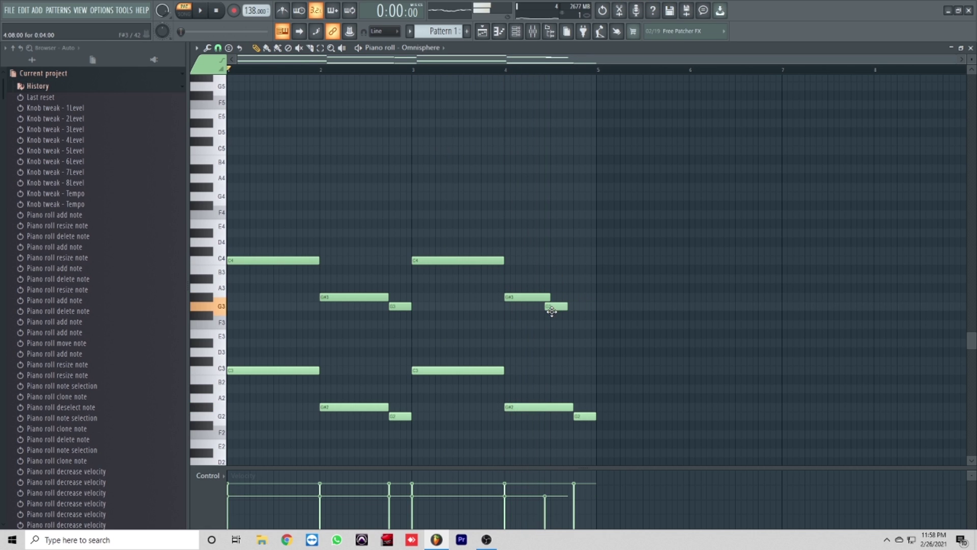
key(space)
key(space)
drag(579, 271, 578, 243)
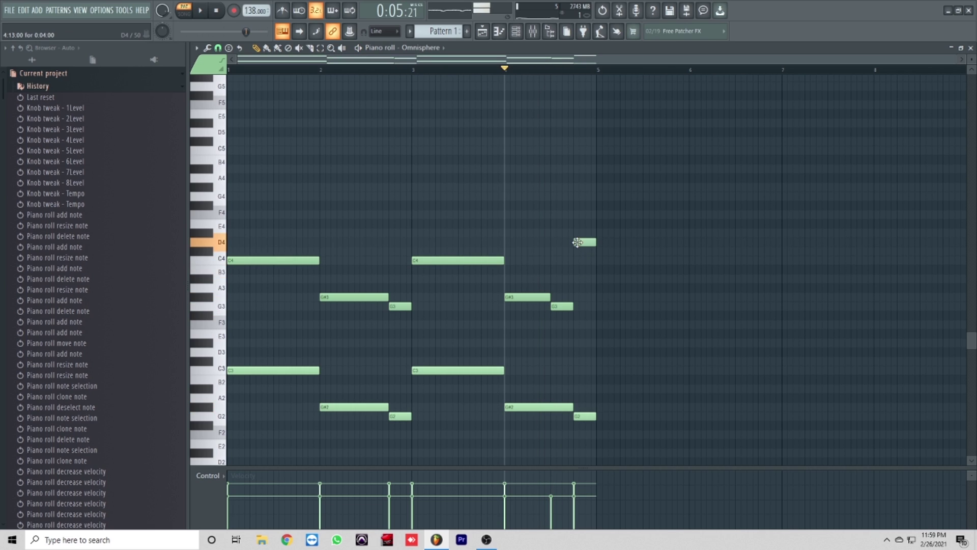
Match the low octave in bar 4 with a half-bar G#2 followed by quarter-bar G2 and D3, auditioning the ending
key(space)
mouse_move(574, 410)
mouse_down()
mouse_move(550, 410)
mouse_move(579, 416)
mouse_up()
click(552, 416)
click(578, 352)
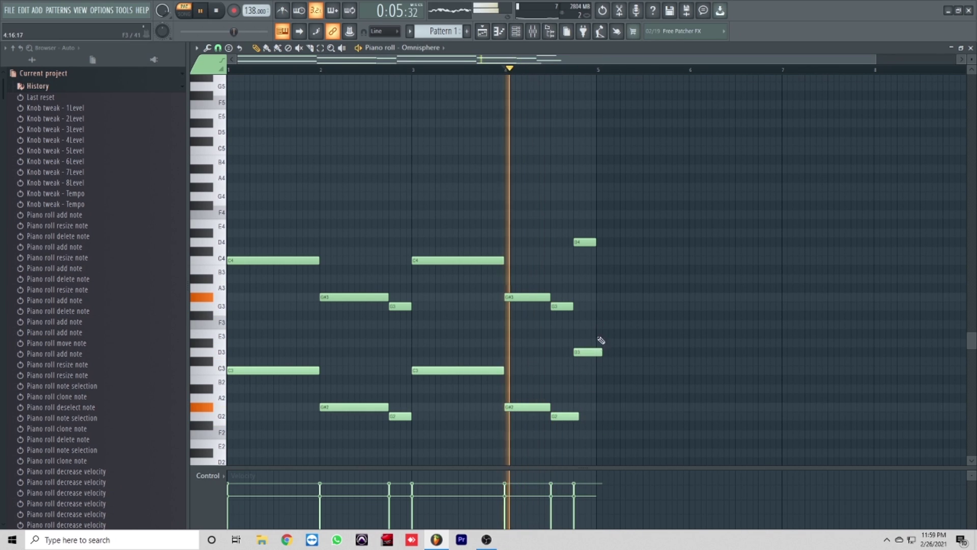
drag(601, 351, 596, 353)
drag(573, 416, 573, 416)
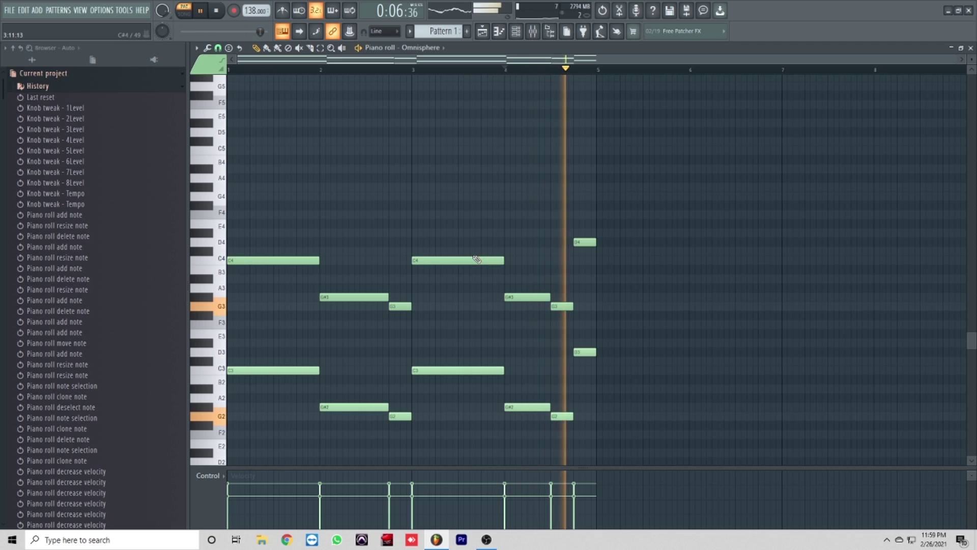
key(space)
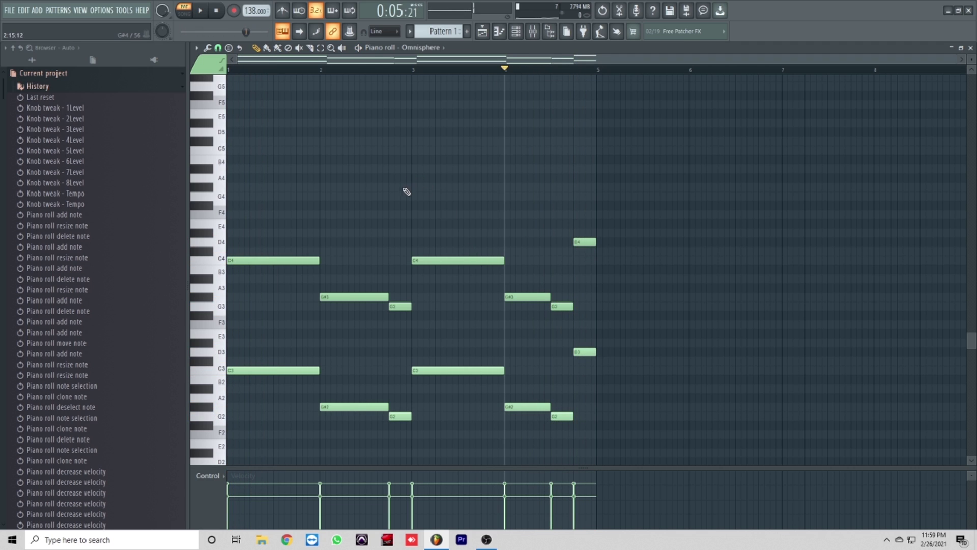
click(234, 70)
Copy the upper layer of notes starting on C4 one octave up to C5 and raise the copies' velocity
scroll(306, 192, up, 3)
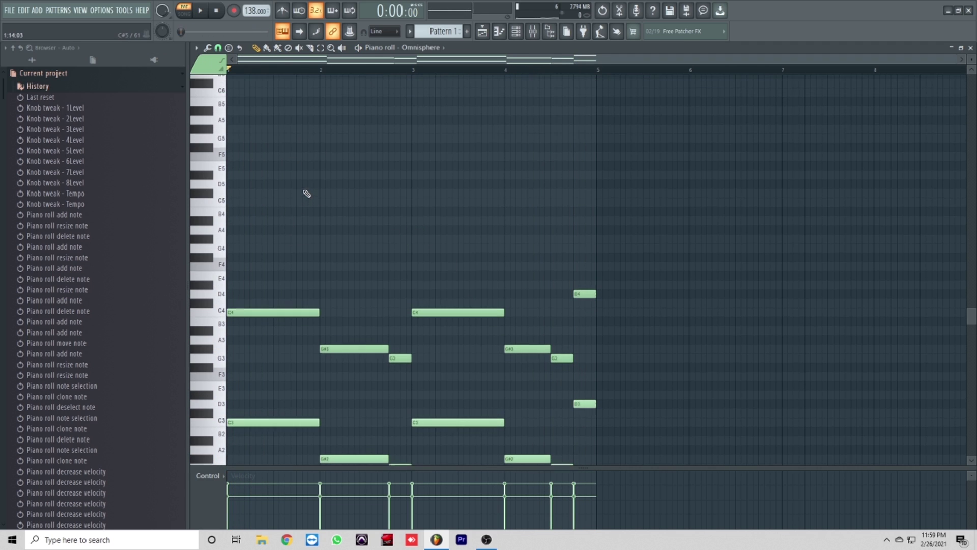
drag(582, 337, 218, 211)
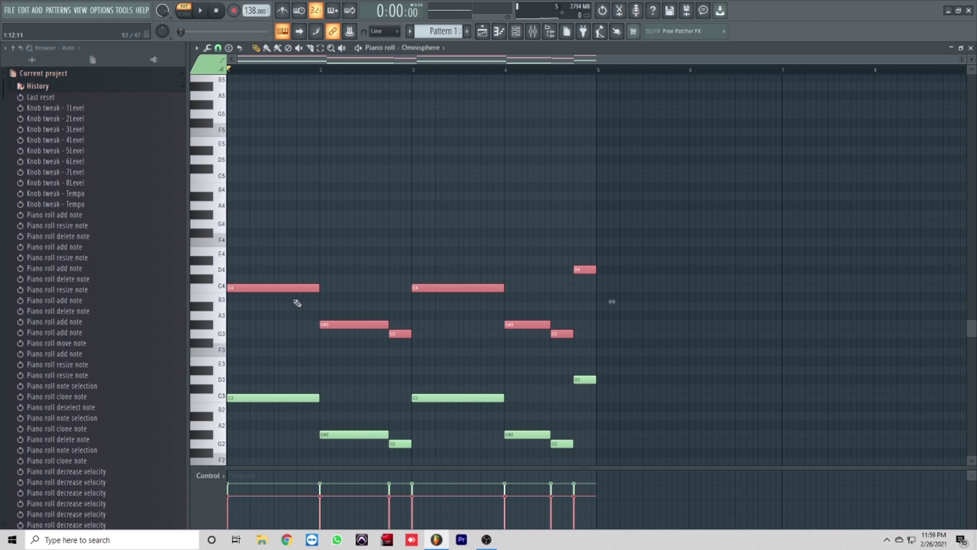
mouse_move(271, 289)
mouse_down()
mouse_move(230, 138)
mouse_move(230, 185)
mouse_move(231, 176)
mouse_up()
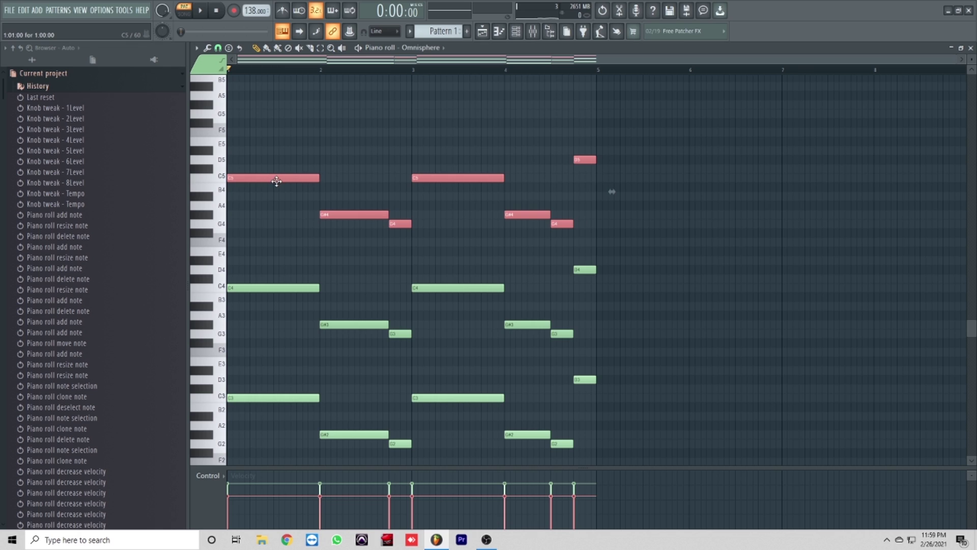
alt+scroll(275, 180, up, 8)
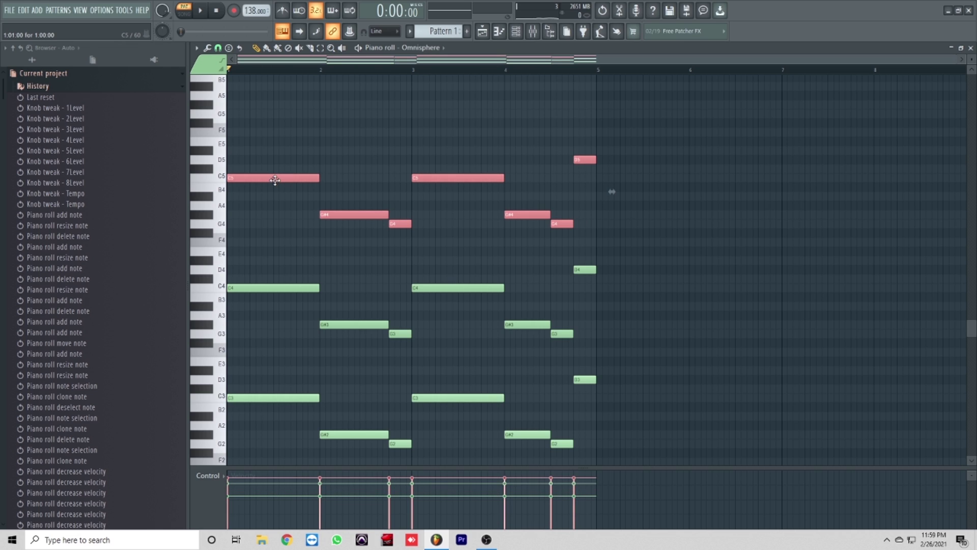
alt+scroll(274, 180, down, 2)
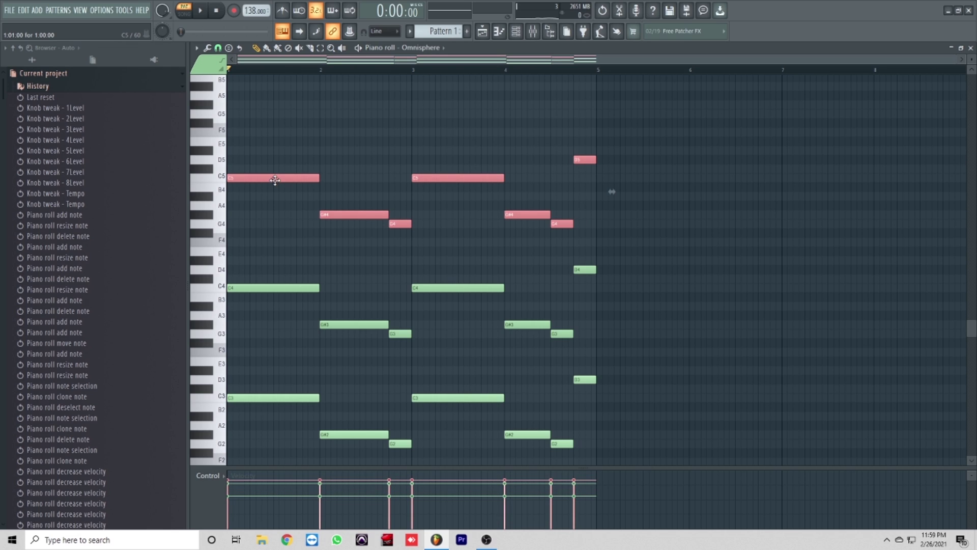
Slightly lower the velocity of the bottom C3, G#2 and G2 notes and play the pattern
scroll(296, 189, down, 3)
drag(643, 425, 224, 305)
scroll(334, 308, down, 1)
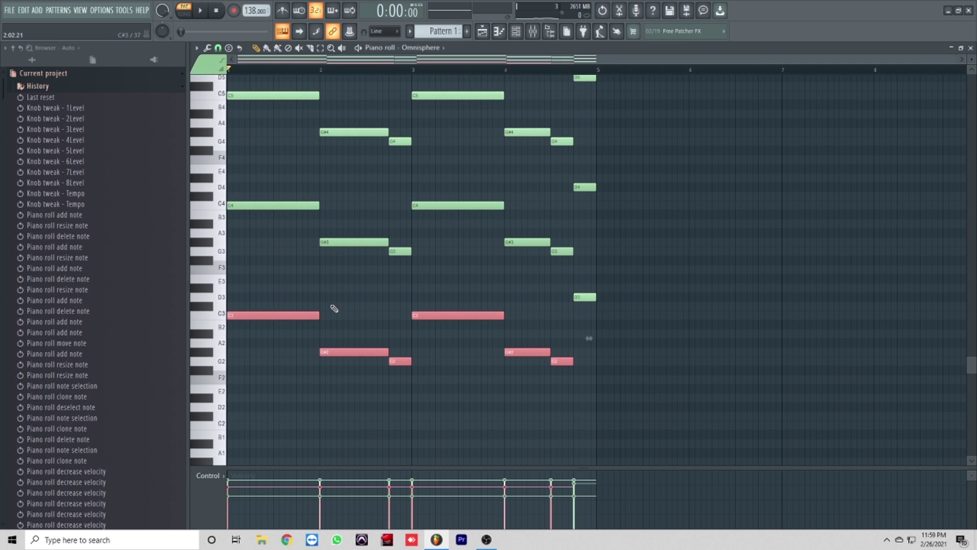
click(768, 299)
scroll(636, 270, up, 3)
key(space)
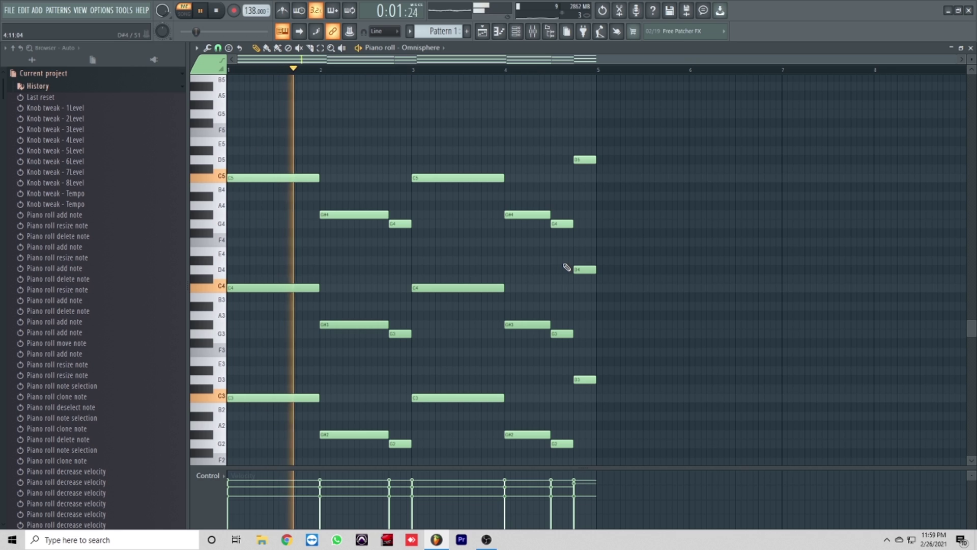
key(space)
Strum all notes with the strumizer, adjusting the start time and velocity strength, and accept the result
scroll(489, 186, down, 2)
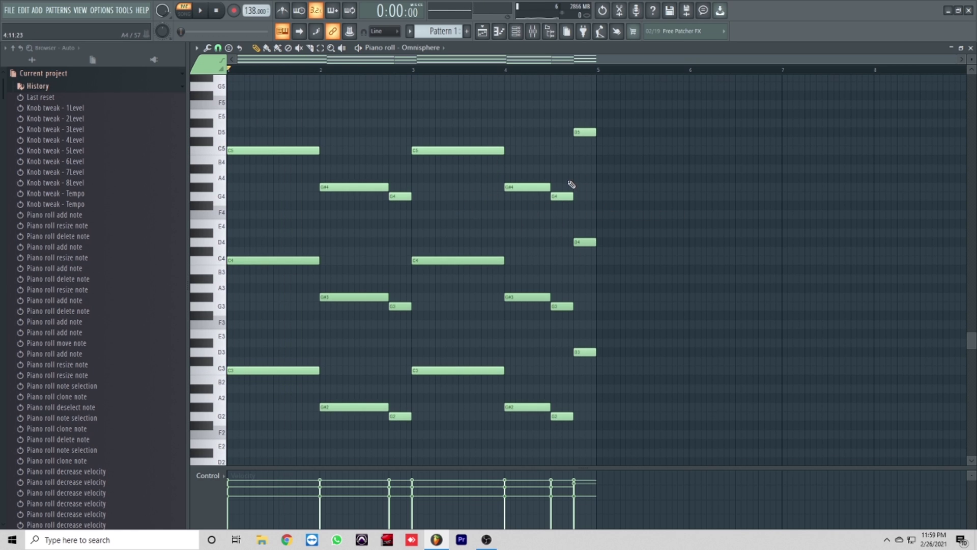
key(ctrl+a)
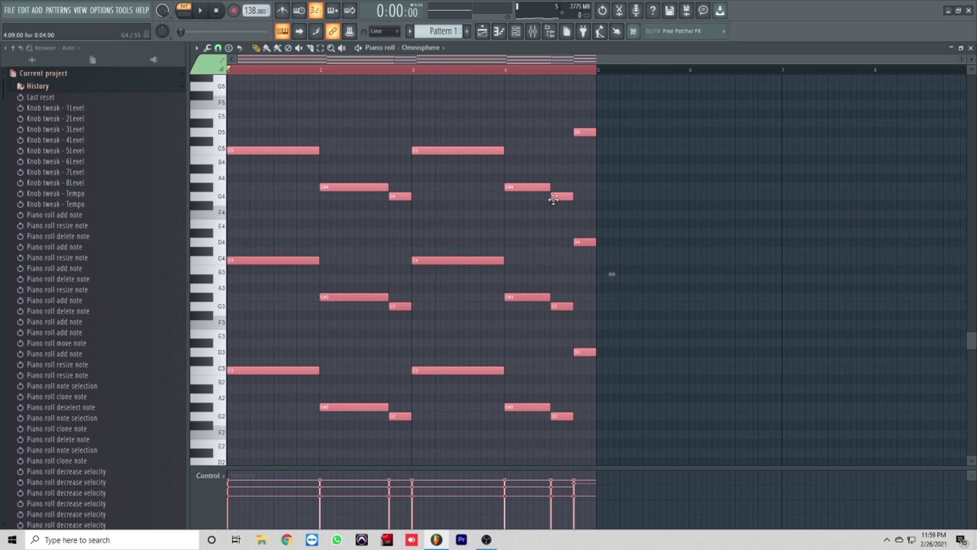
key(alt+s)
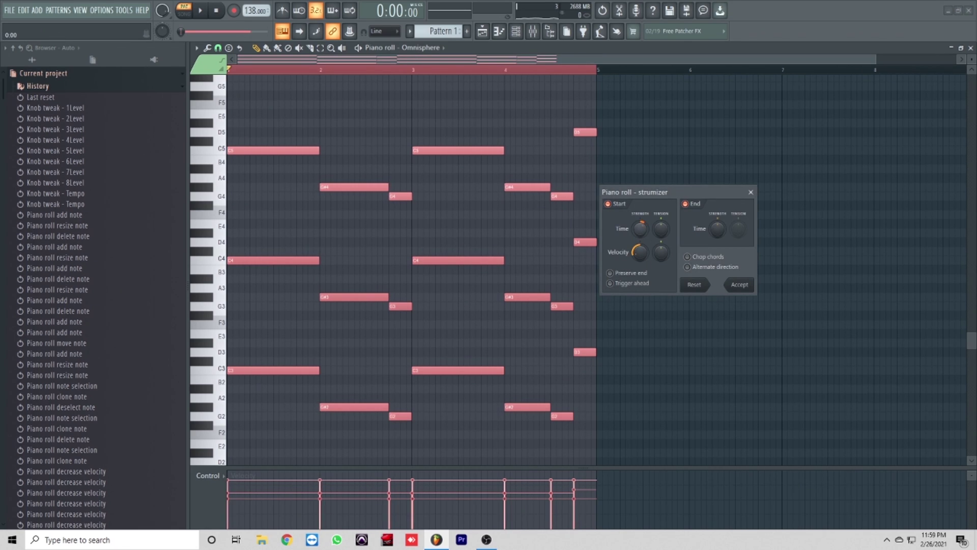
mouse_move(642, 254)
mouse_down()
mouse_move(642, 272)
mouse_move(643, 260)
mouse_up()
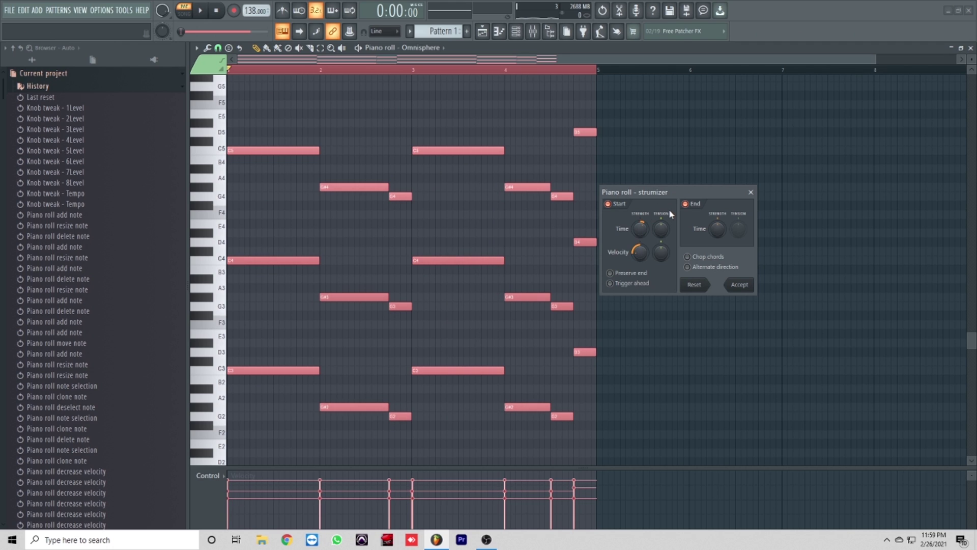
key(space)
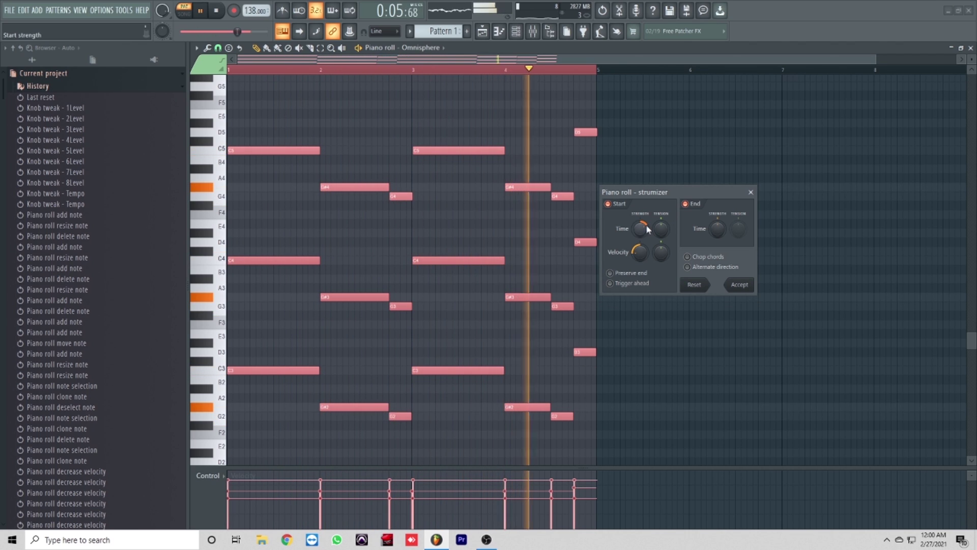
click(739, 286)
key(space)
Slice the notes overhanging the start of bar 5, remove the excess ends and select all remaining notes
scroll(613, 206, up, 8)
scroll(610, 202, down, 1)
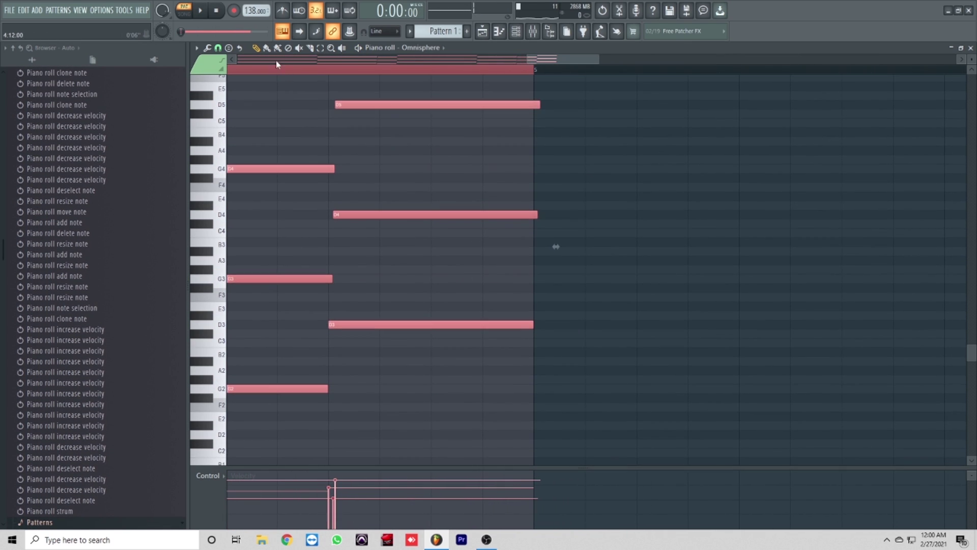
click(311, 50)
click(687, 201)
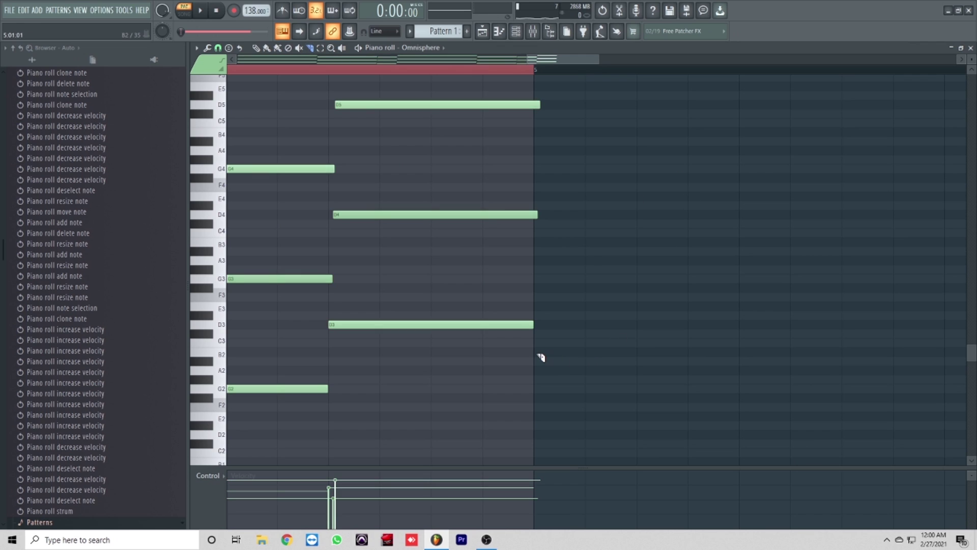
drag(553, 134, 550, 133)
scroll(554, 168, down, 2)
scroll(555, 169, up, 3)
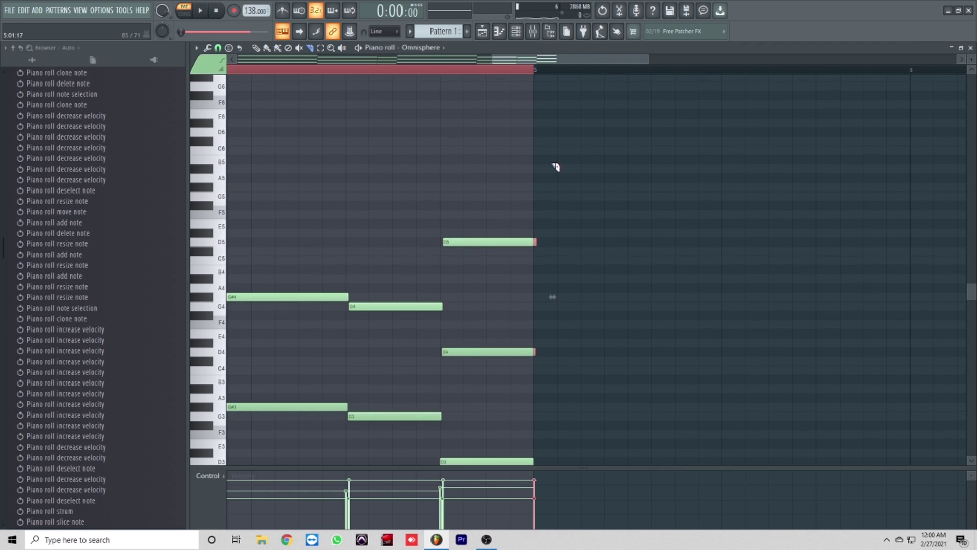
key(ctrl+a)
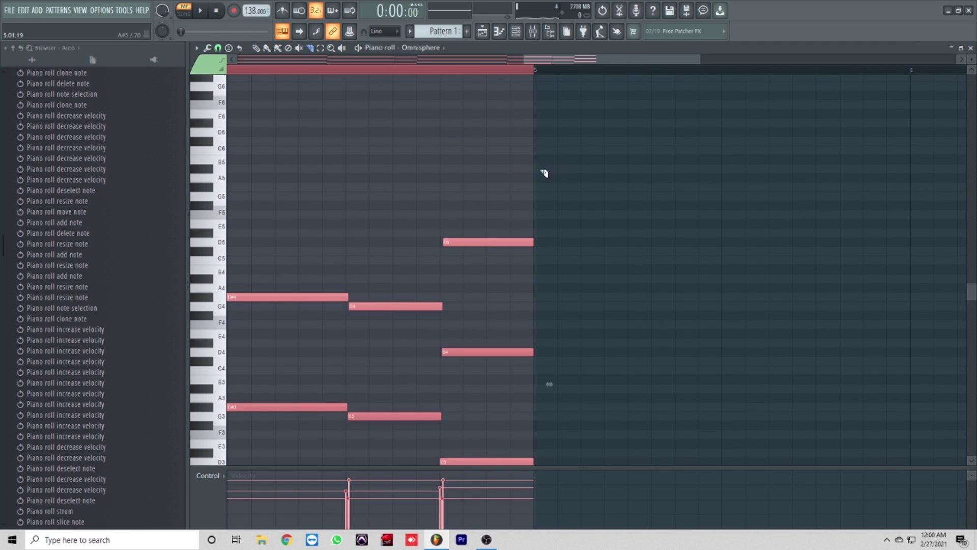
Scale the velocity levels of all notes, slightly raising the offset and lowering the multiplier during playback, and accept the scaling
scroll(460, 170, down, 4)
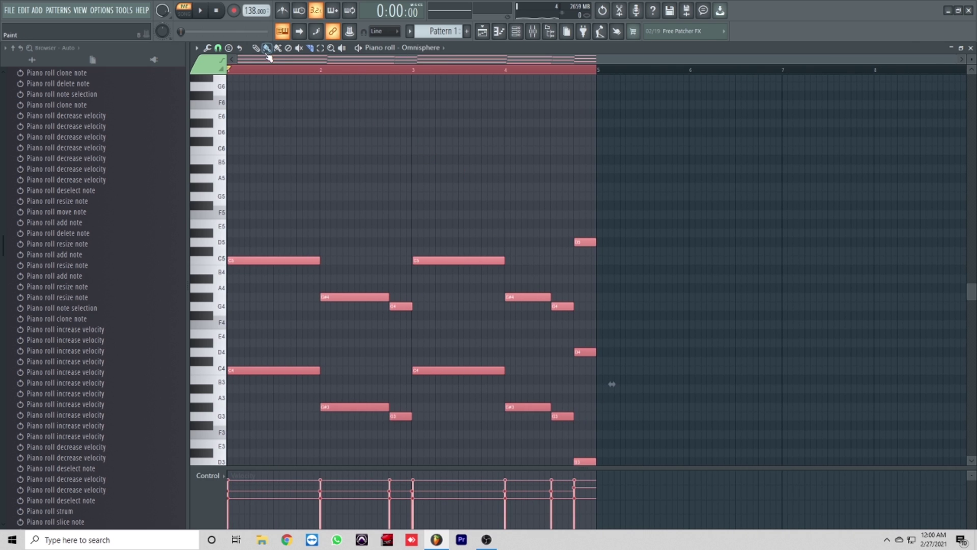
scroll(337, 119, down, 4)
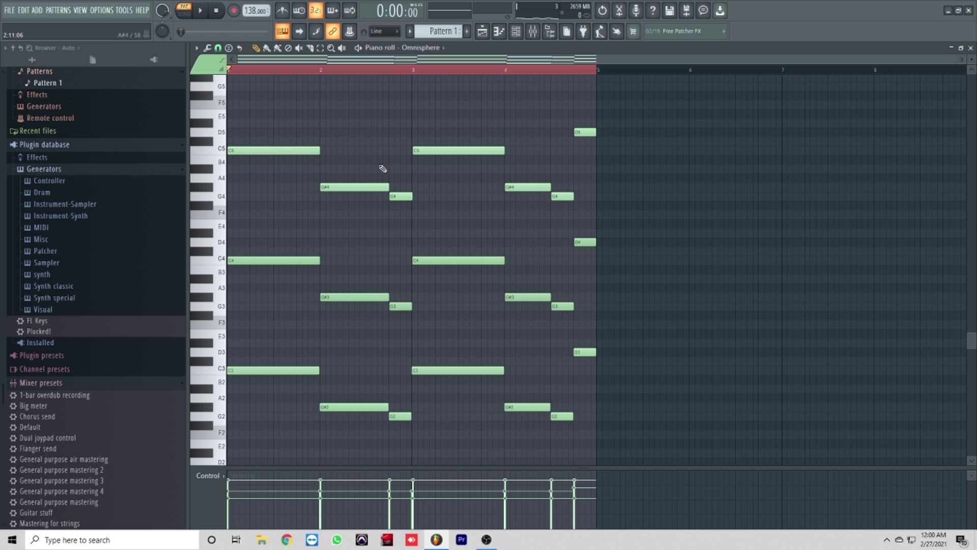
key(alt+x)
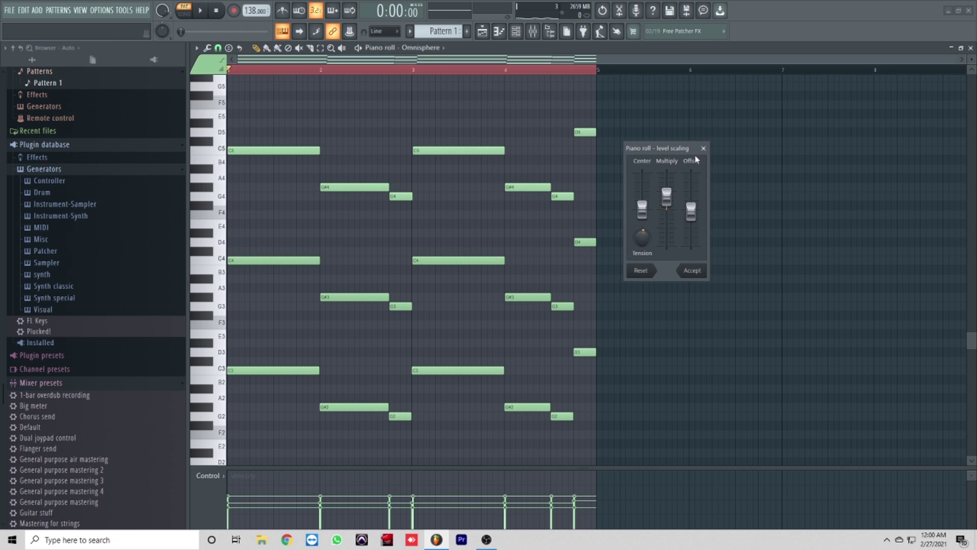
drag(675, 154, 700, 127)
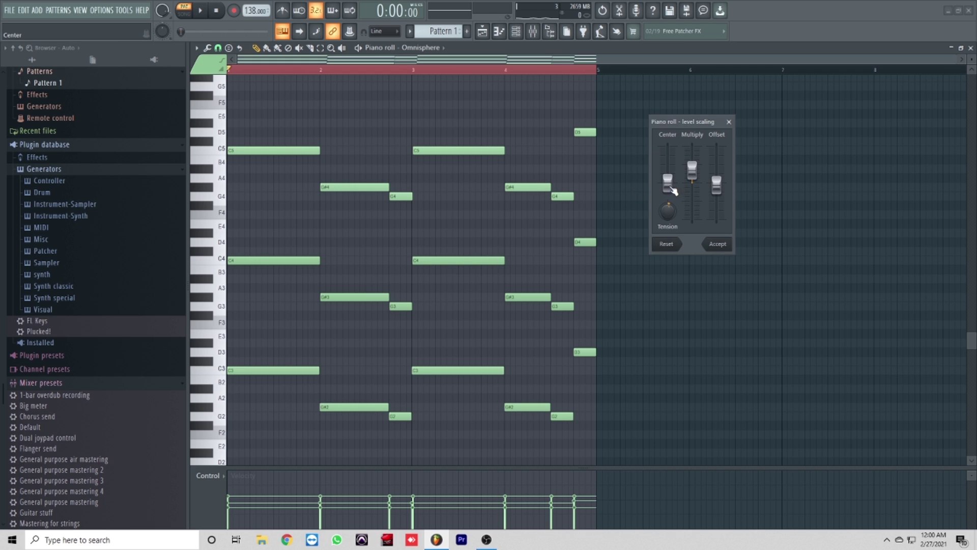
key(space)
drag(717, 187, 723, 190)
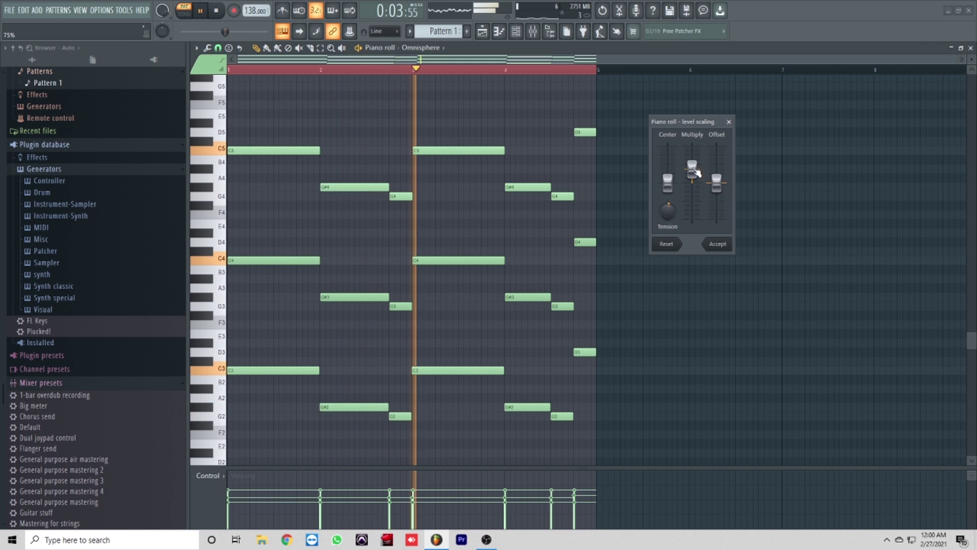
drag(697, 178, 705, 173)
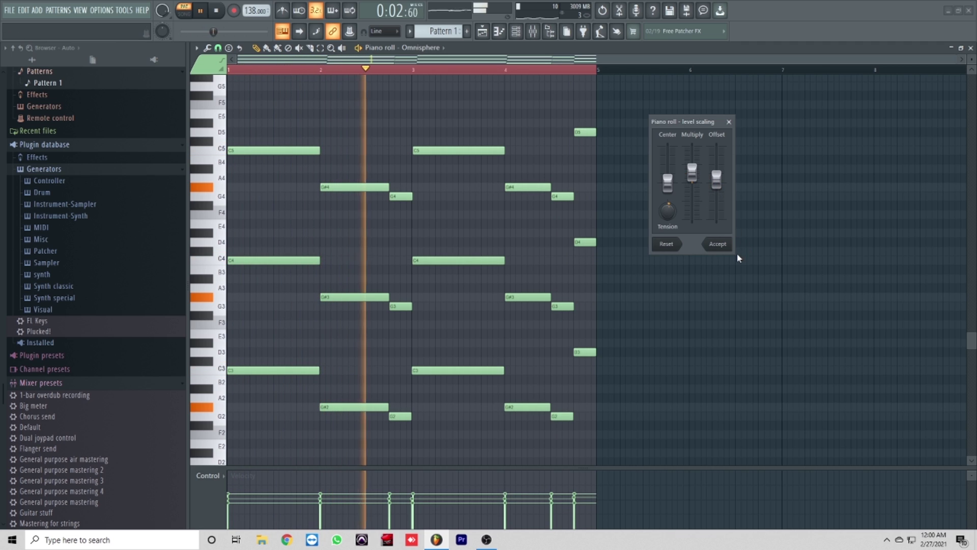
click(727, 244)
key(space)
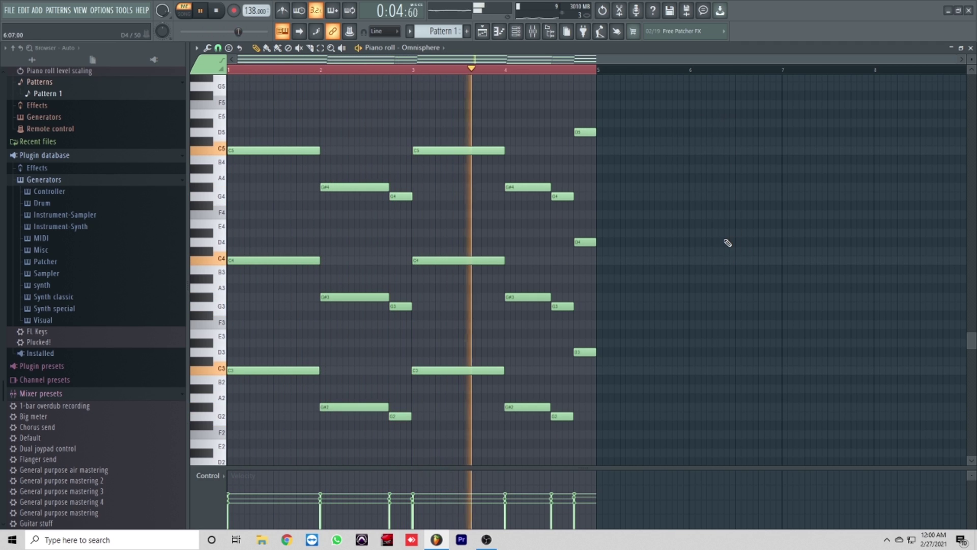
Add short G5 and G#5 notes one after the other at the start of bar 1 and play the pattern
scroll(334, 147, up, 3)
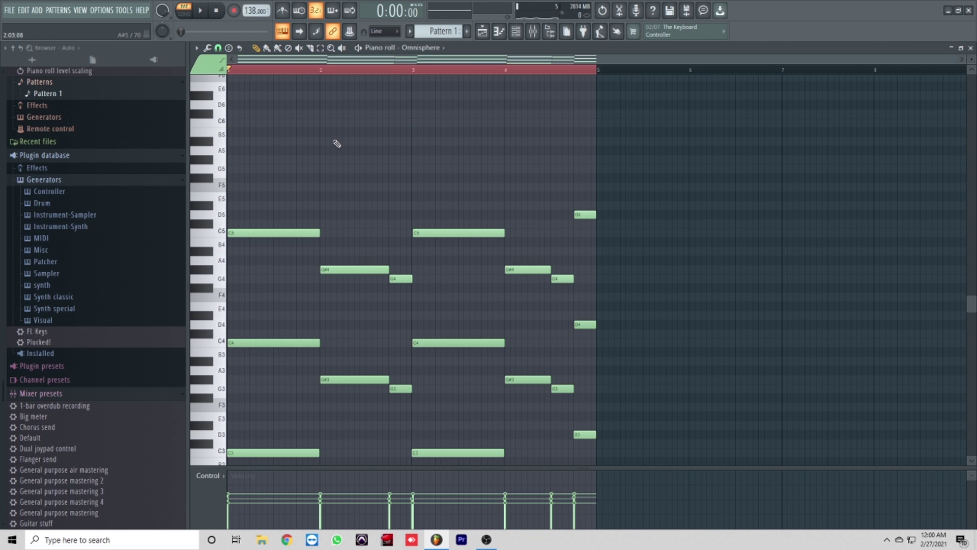
scroll(351, 161, up, 2)
scroll(349, 155, down, 1)
scroll(349, 158, up, 3)
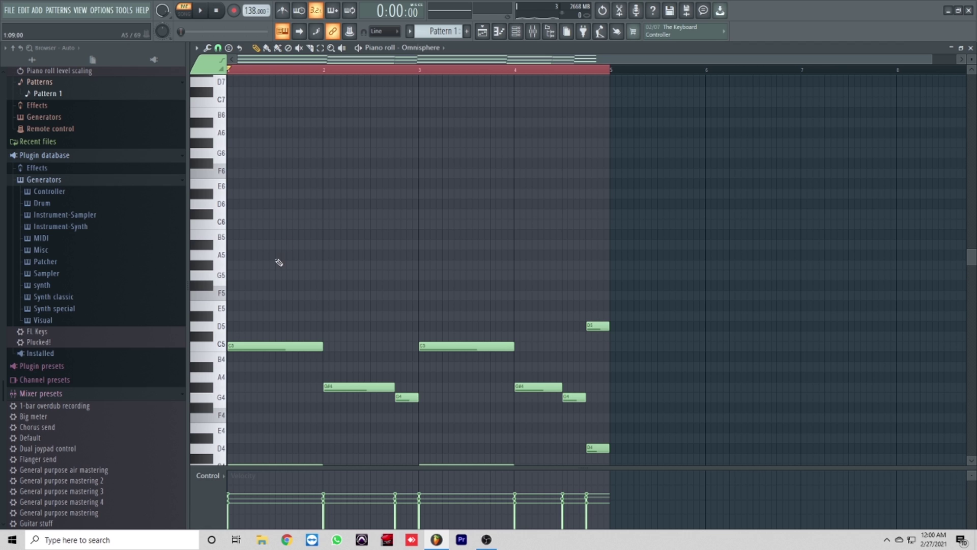
click(235, 264)
drag(220, 278, 230, 276)
key(space)
click(256, 265)
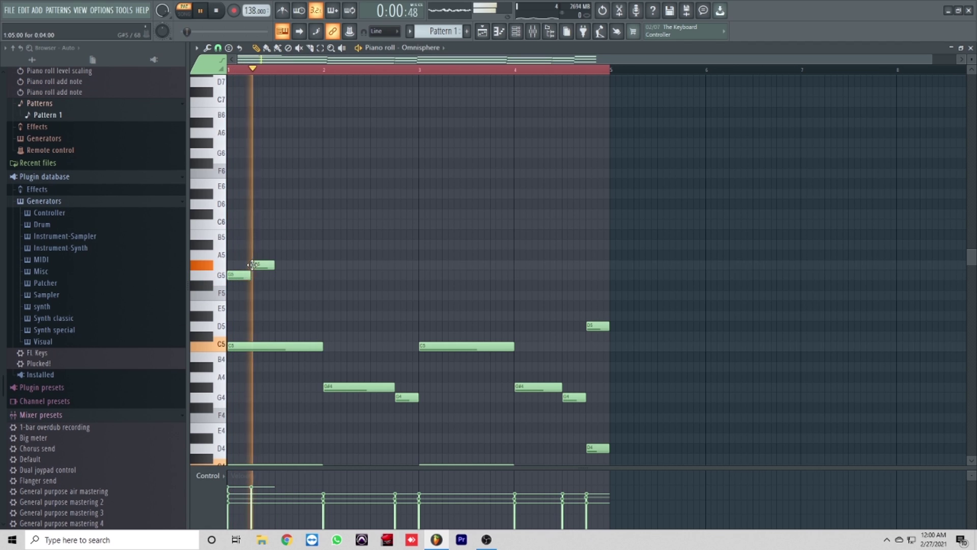
Add a C6 note right after the G#5 note, extend it to the end of bar 1 and play the pattern
click(287, 229)
key(space)
drag(286, 229, 322, 224)
key(space)
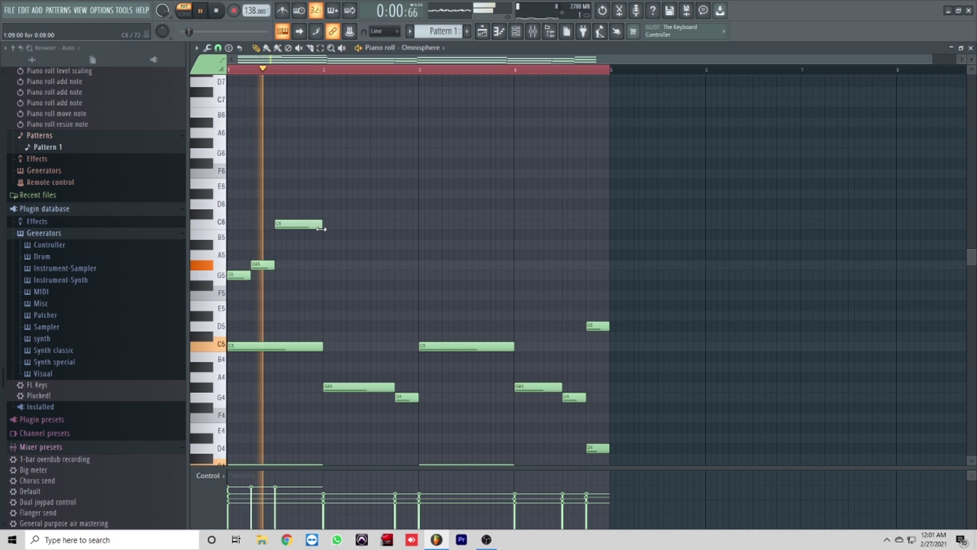
Add descending G#5, G5, E5 and D#5 notes across bar 2, with the last two starting mid-bar
click(328, 265)
click(349, 276)
key(space)
drag(373, 285, 375, 313)
click(379, 315)
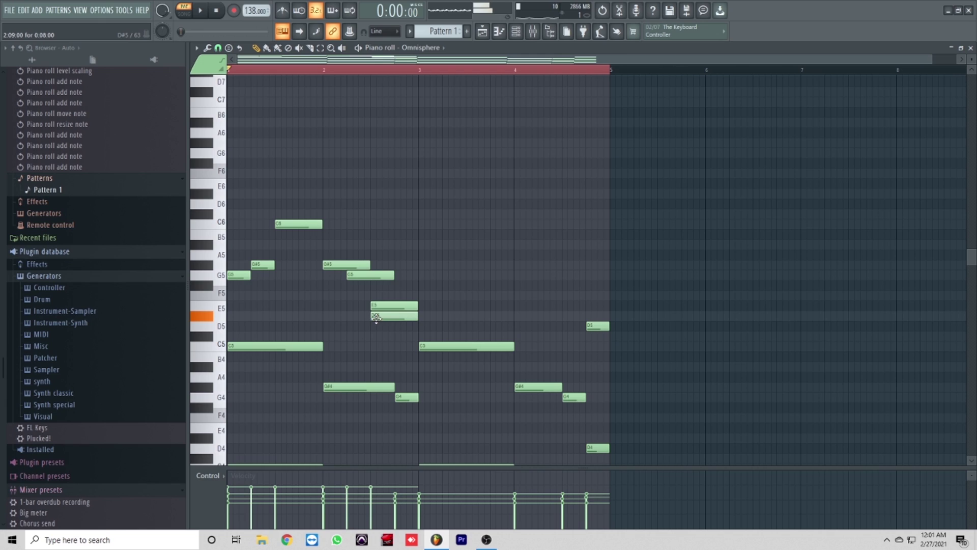
Replace bar 2's E5 with a shorter note, shift the D#5 later, trim it to the bar's end and play the pattern
right_click(381, 306)
click(376, 306)
mouse_move(395, 317)
mouse_down()
mouse_move(419, 316)
mouse_move(394, 306)
mouse_up()
drag(429, 317, 418, 317)
key(space)
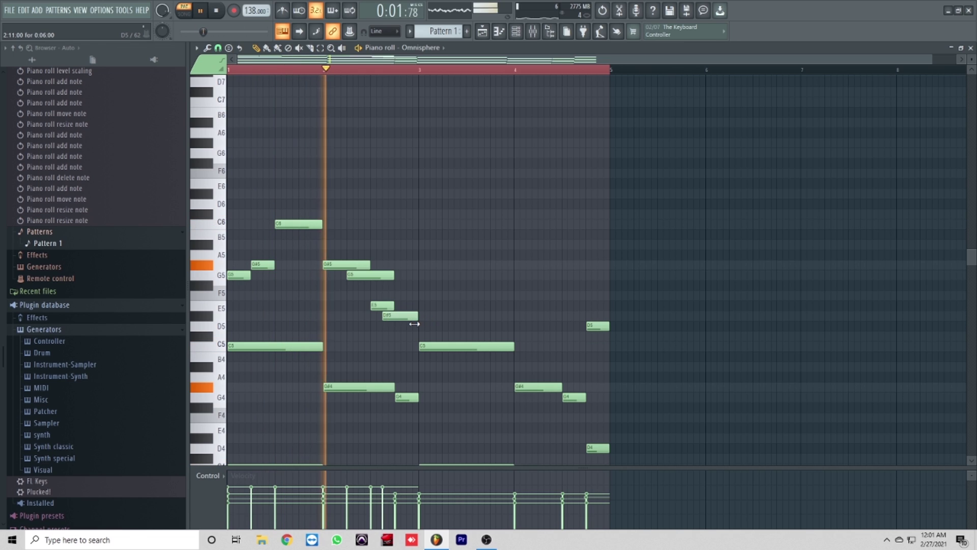
Replay the melody and move the short E5 note in bar 2 down to D#5
key(space)
key(space)
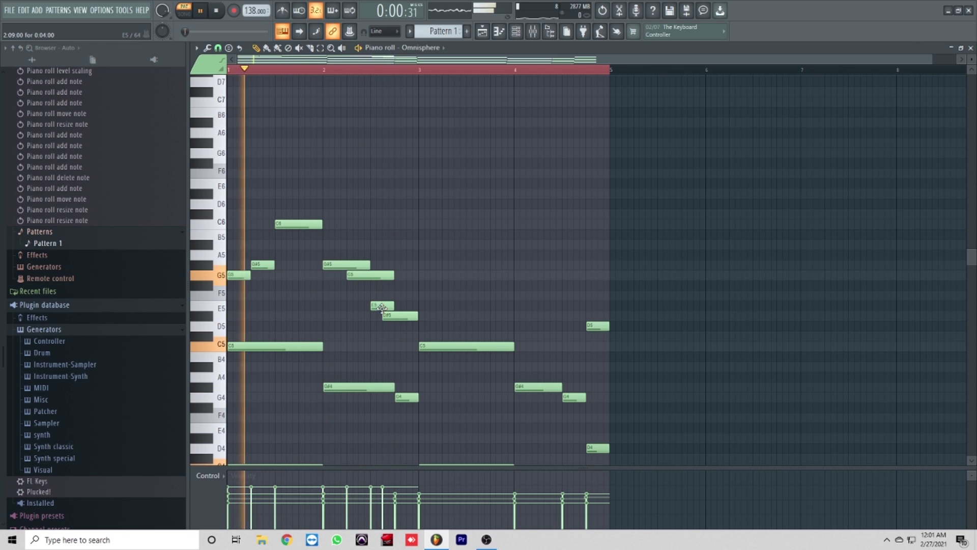
key(space)
click(382, 306)
drag(380, 317, 380, 321)
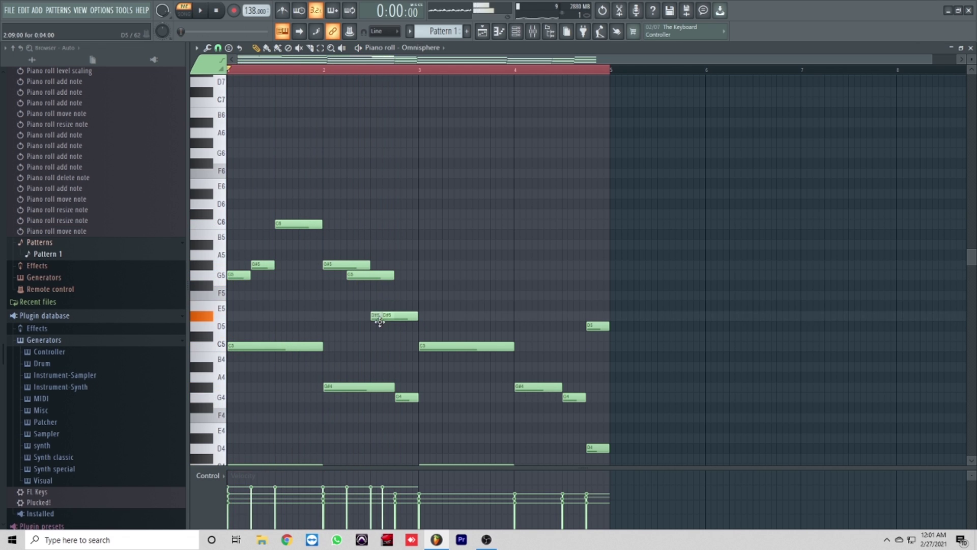